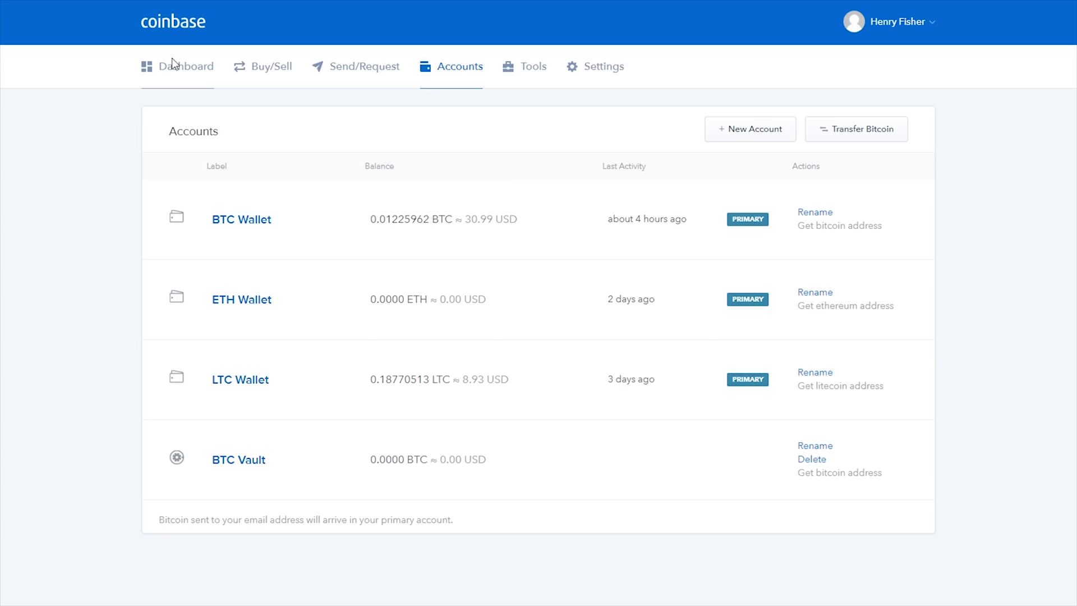
Open the Coinbase dashboard to examine the Bitcoin price chart, recent activity and portfolio, and open the Buy/Sell page
click(172, 60)
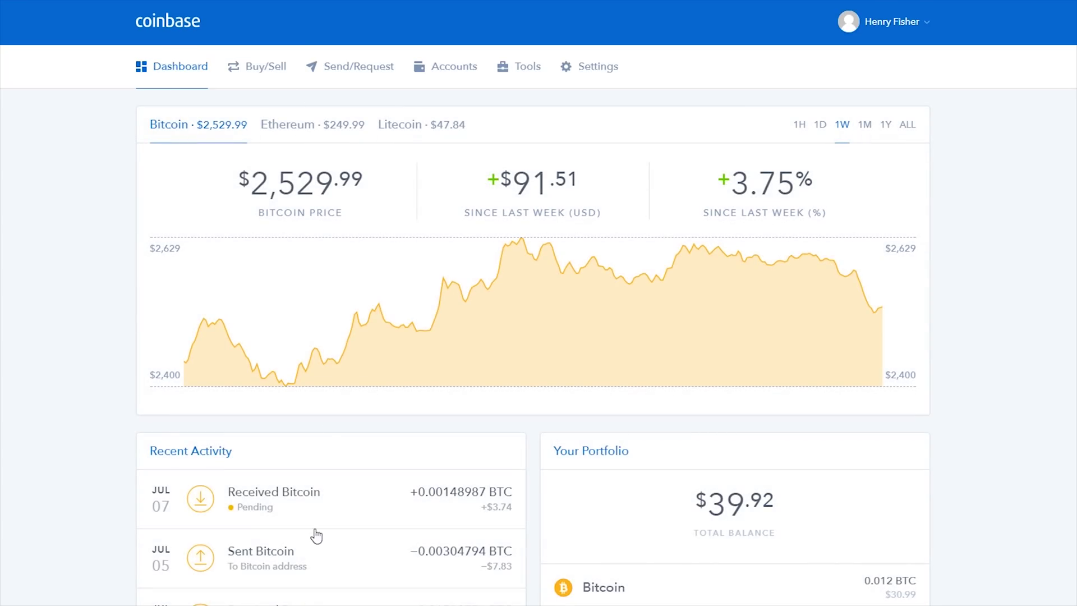
scroll(317, 535, down, 3)
scroll(488, 586, up, 3)
click(275, 71)
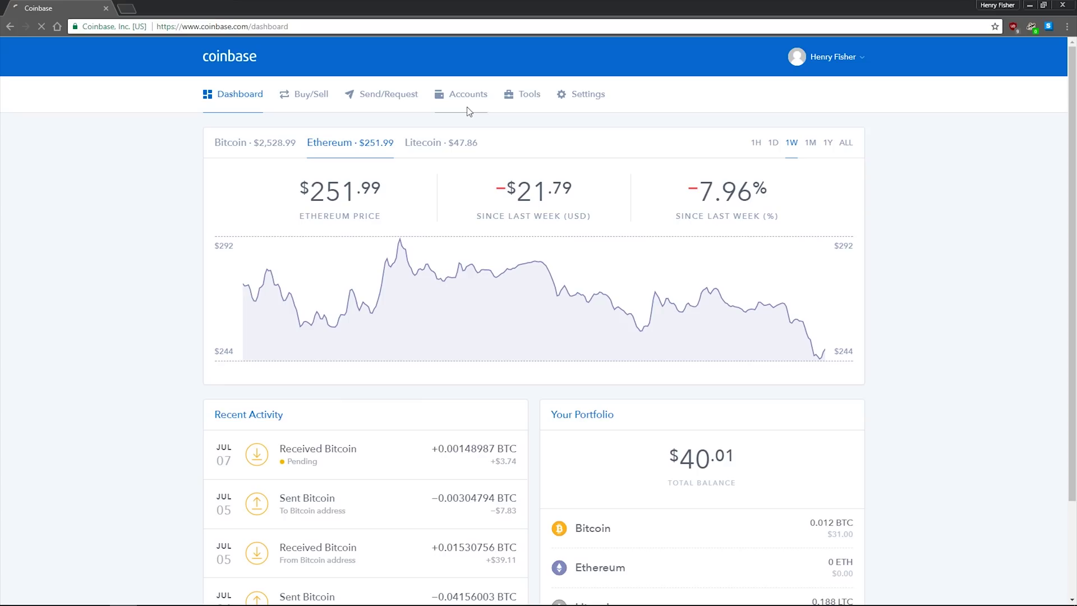
Copy the BTC Wallet's Bitcoin receiving address from the accounts list and close the address dialog
click(469, 111)
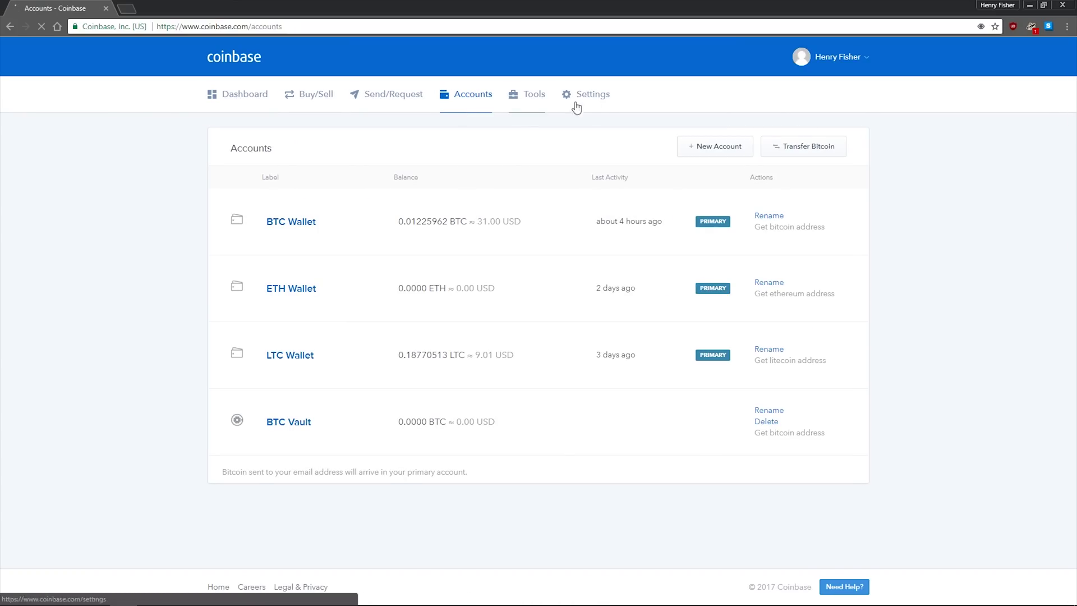
click(799, 227)
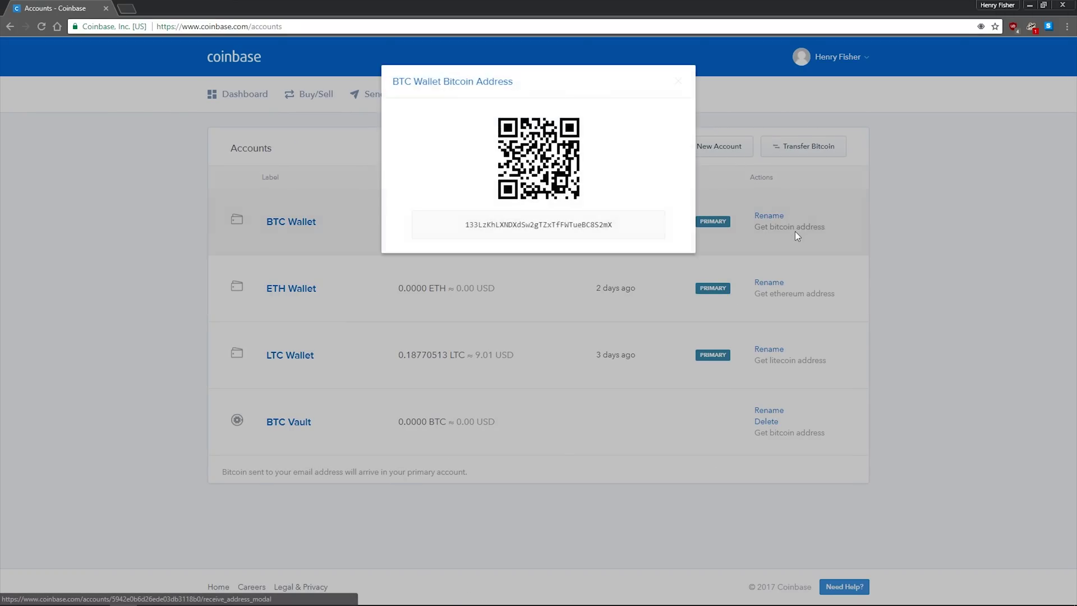
double_click(550, 225)
right_click(551, 225)
click(567, 231)
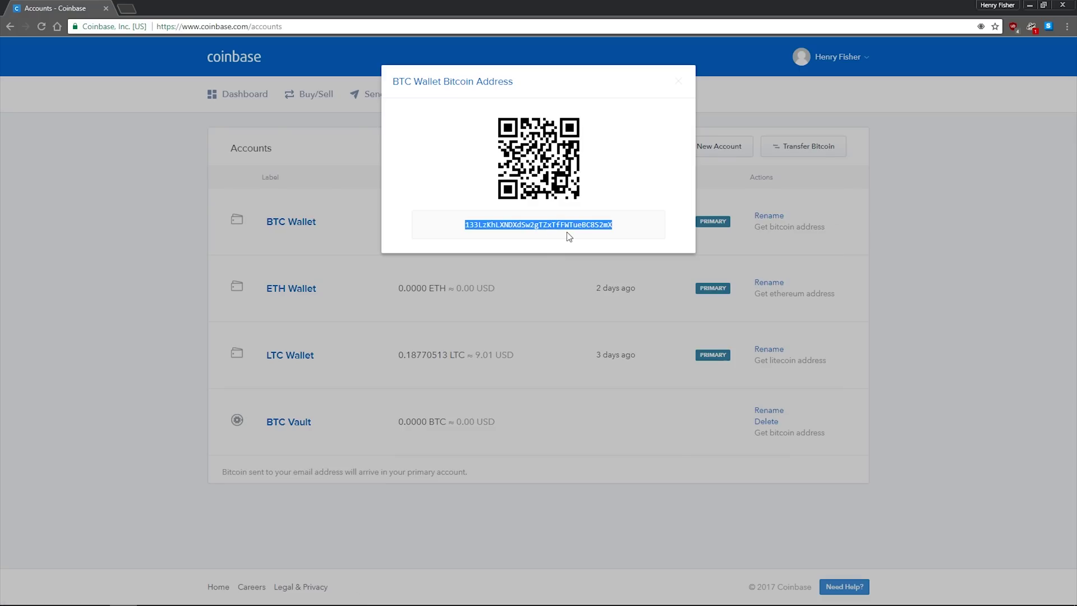
click(915, 312)
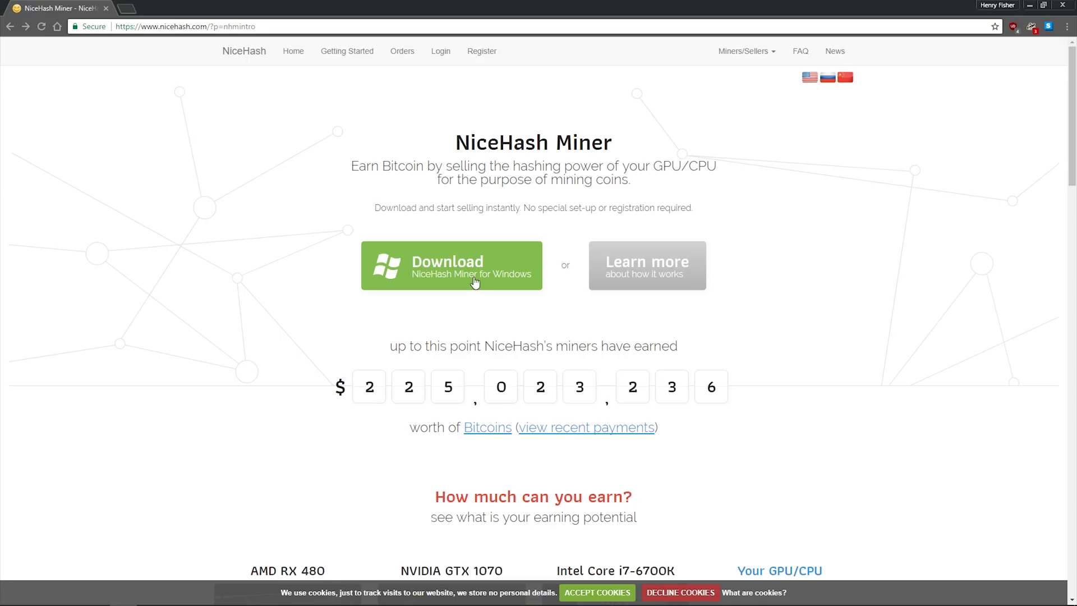
Download NiceHash Miner for Windows and open the NiceHashMiner_v1.7.5.13 archive with Windows Explorer from the Downloads folder
click(474, 282)
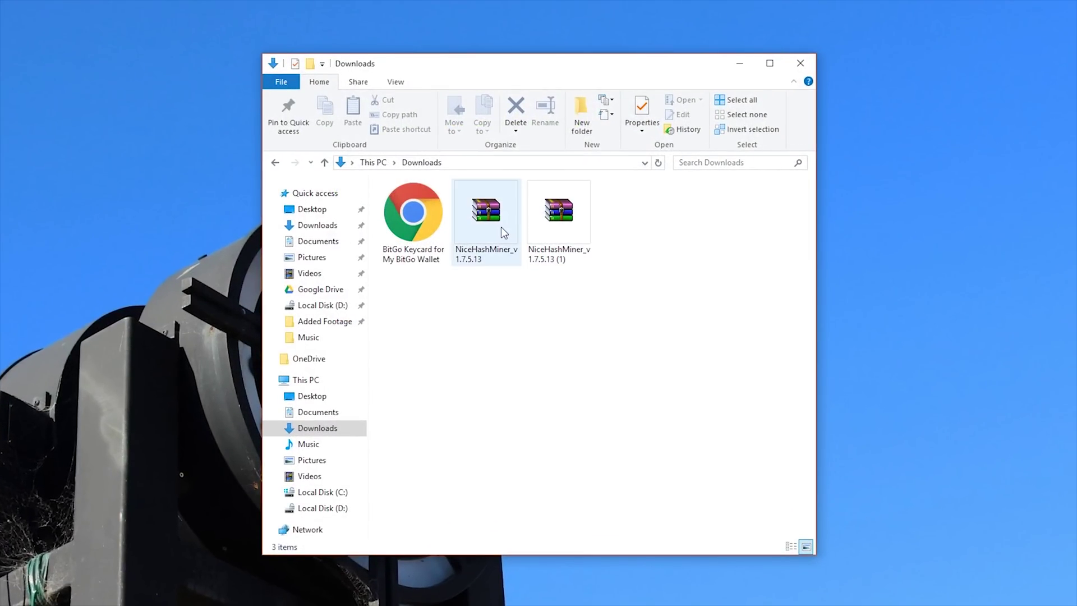
click(490, 232)
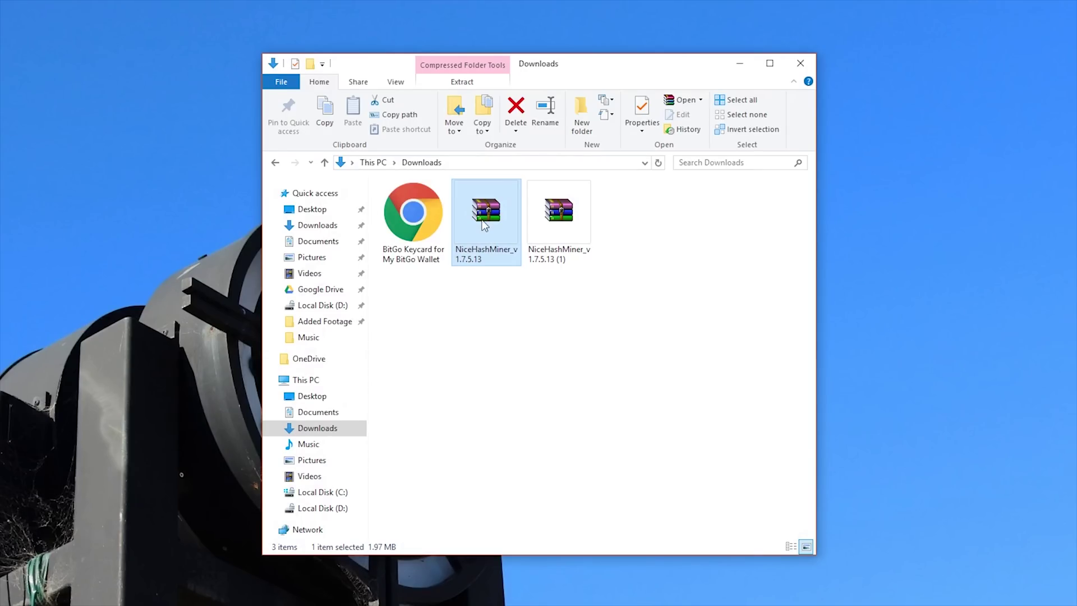
right_click(483, 220)
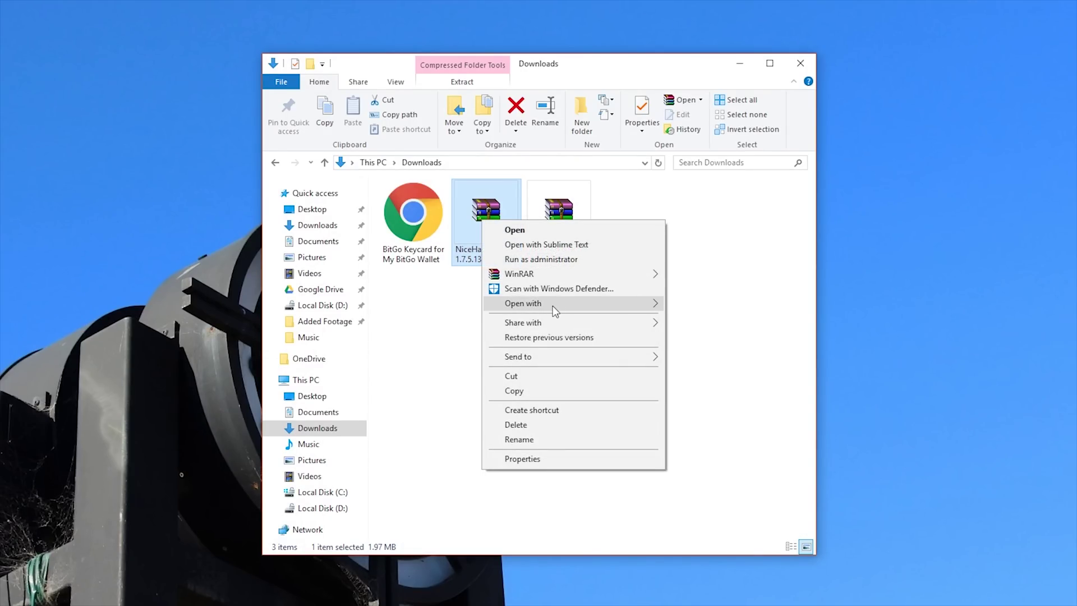
mouse_move(552, 305)
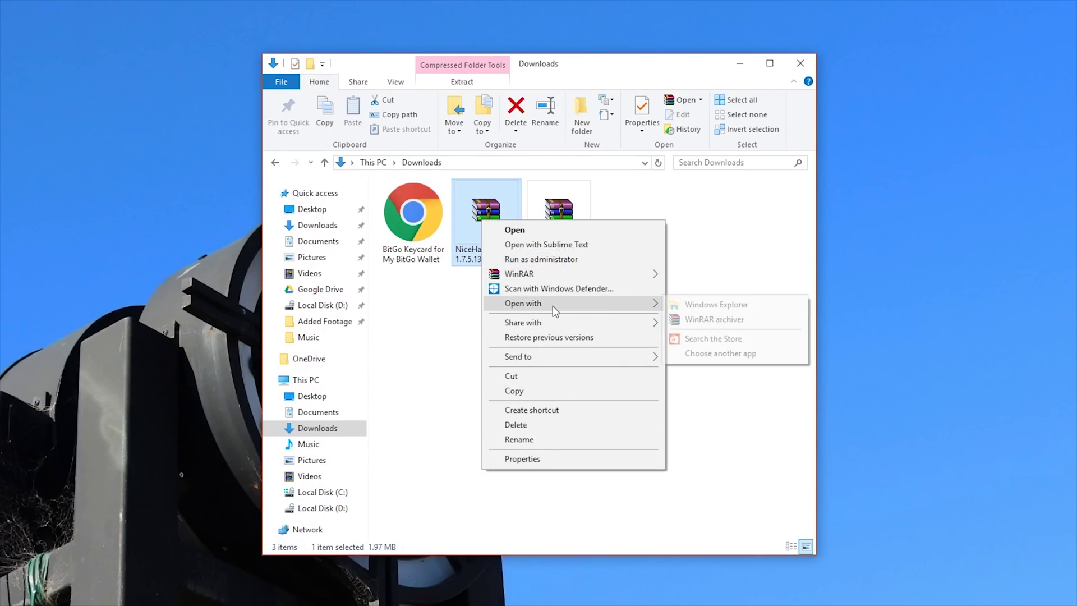
click(683, 304)
Extract the NiceHashMiner_v1.7.5.13 folder from the archive into Documents and show the Documents folder
click(440, 207)
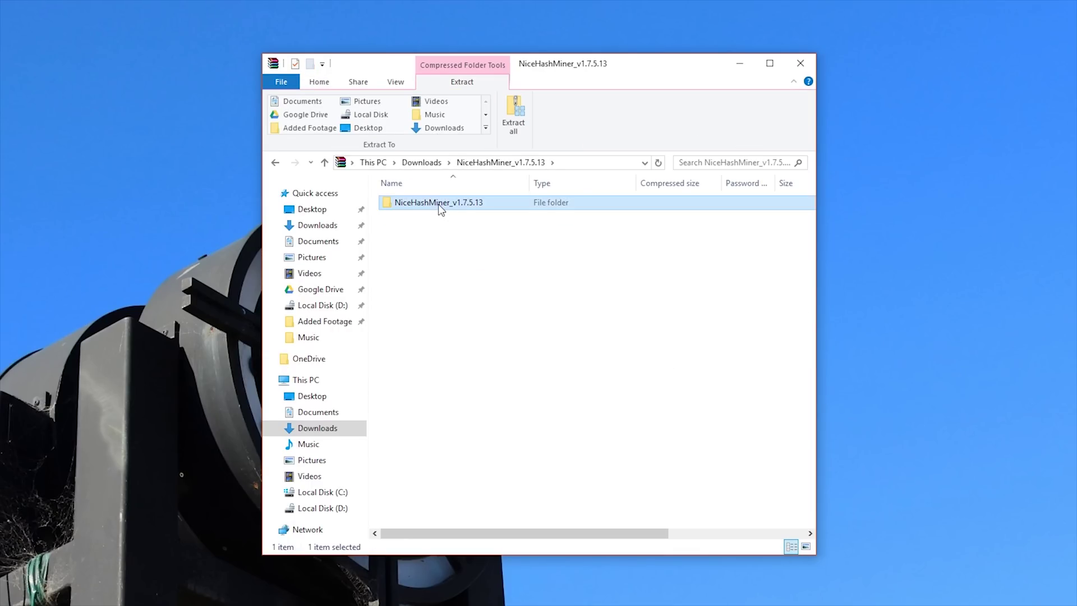
drag(429, 209, 320, 242)
click(319, 241)
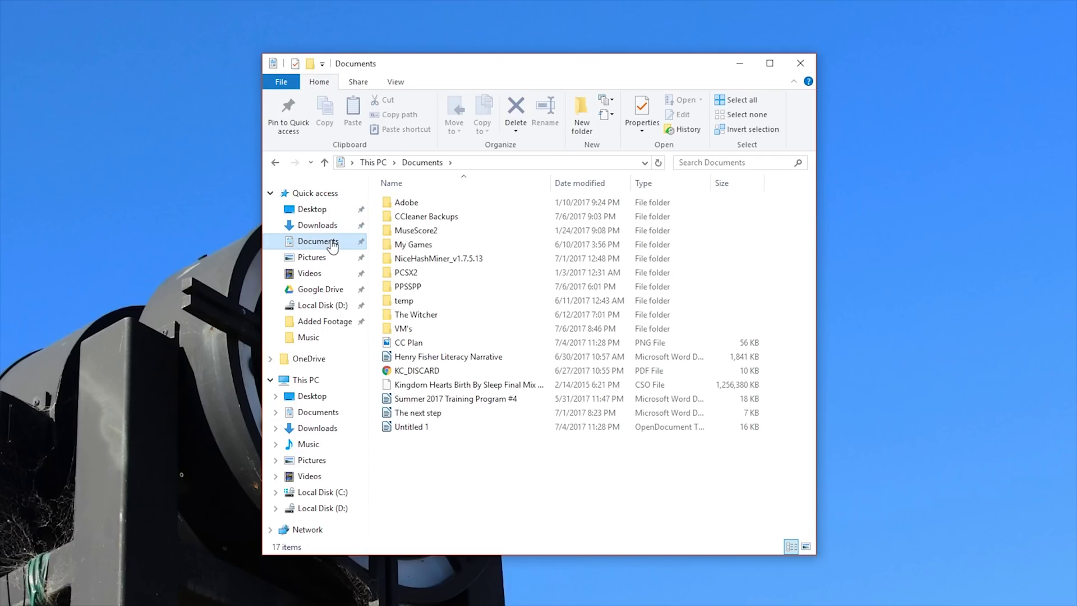
Create a desktop shortcut for the NiceHashMiner application inside the NiceHashMiner_v1.7.5.13 folder
double_click(518, 260)
scroll(527, 300, down, 1)
right_click(446, 476)
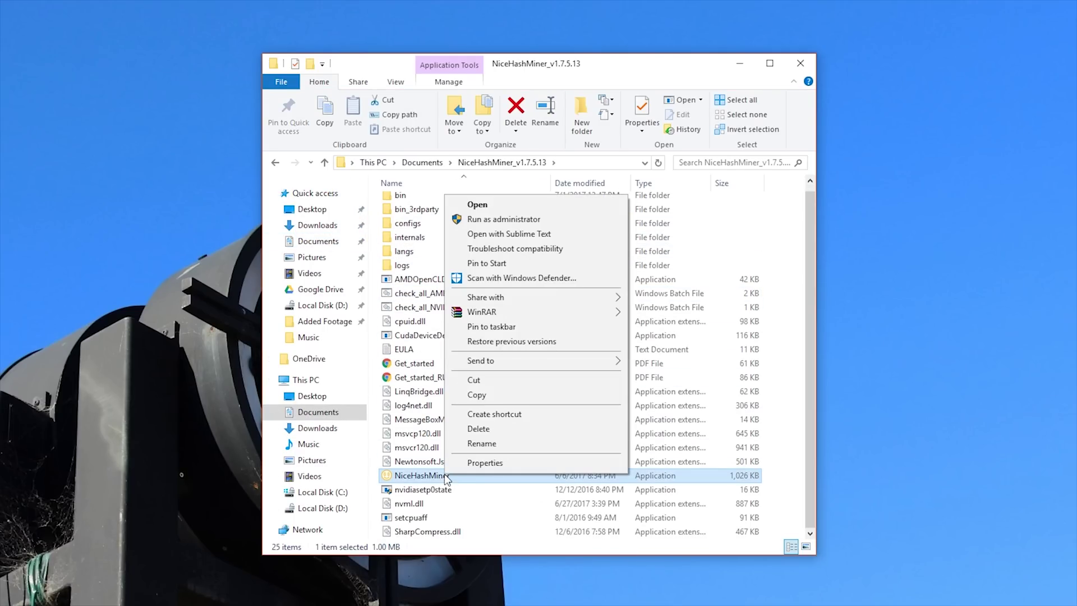
mouse_move(563, 359)
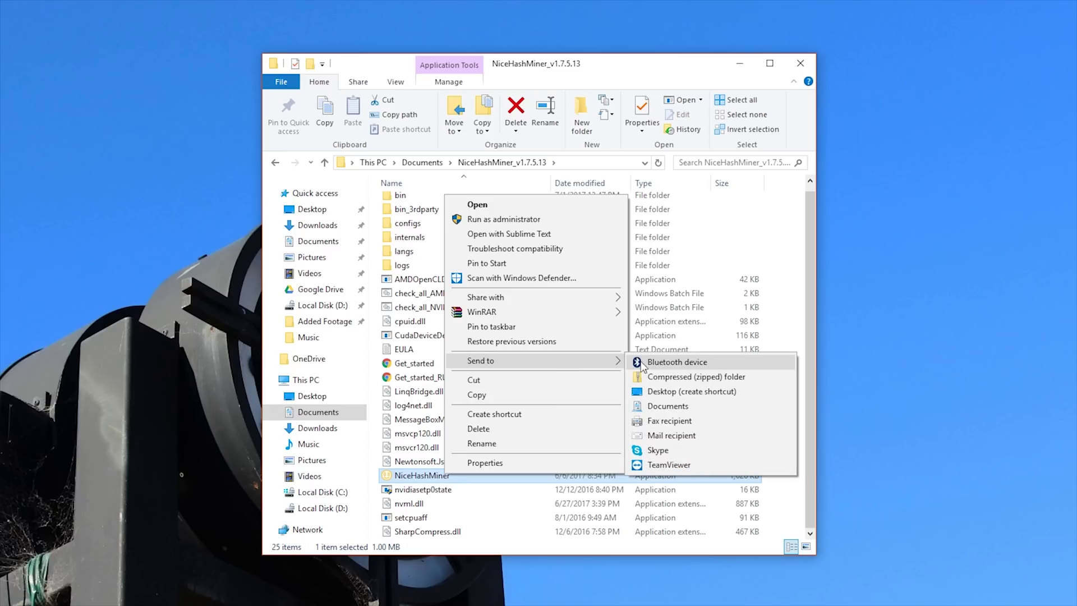
click(709, 391)
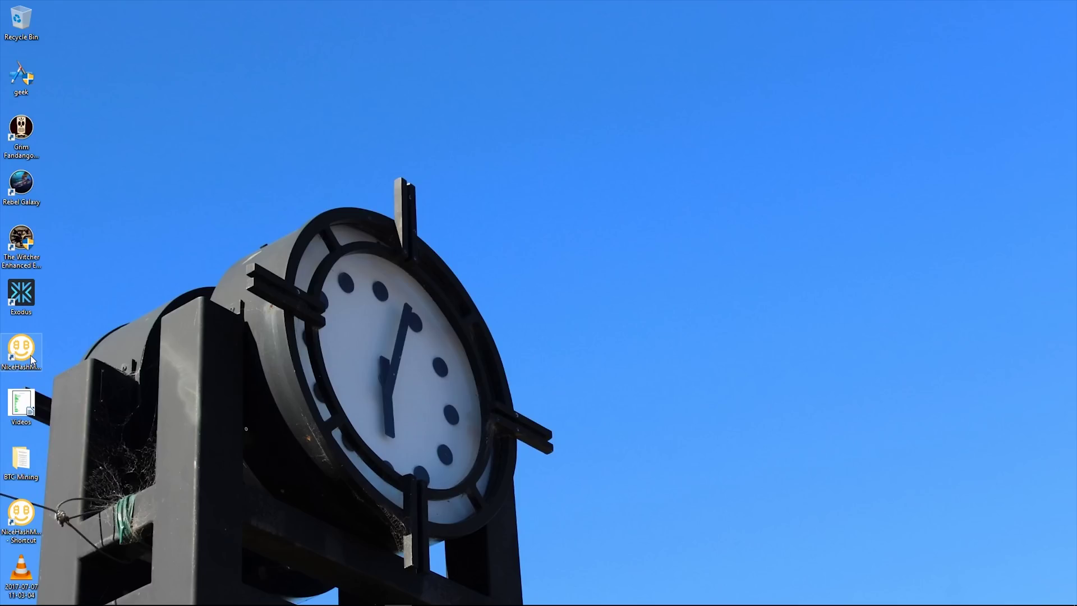
Launch NiceHash Miner from the desktop with service location USA - San Jose and paste the copied wallet address as the Bitcoin address
click(31, 358)
key(Return)
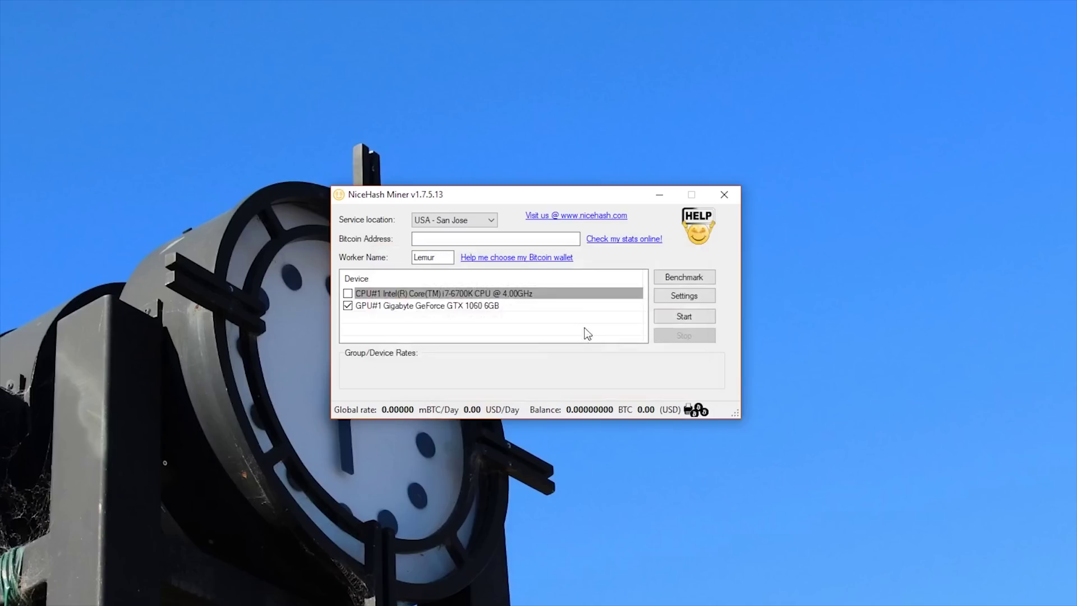
click(486, 223)
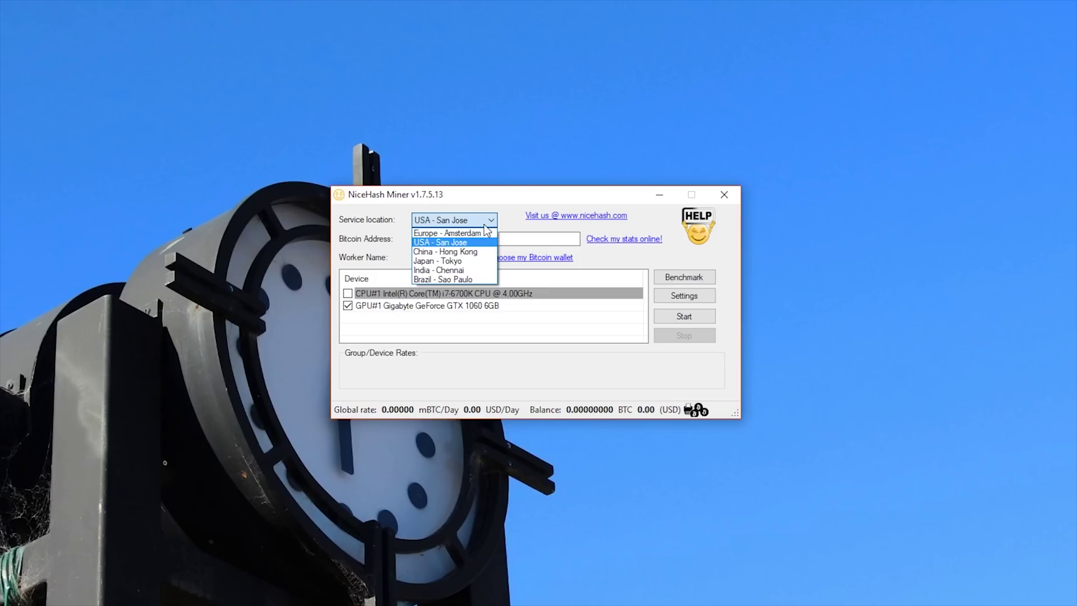
click(482, 242)
click(483, 241)
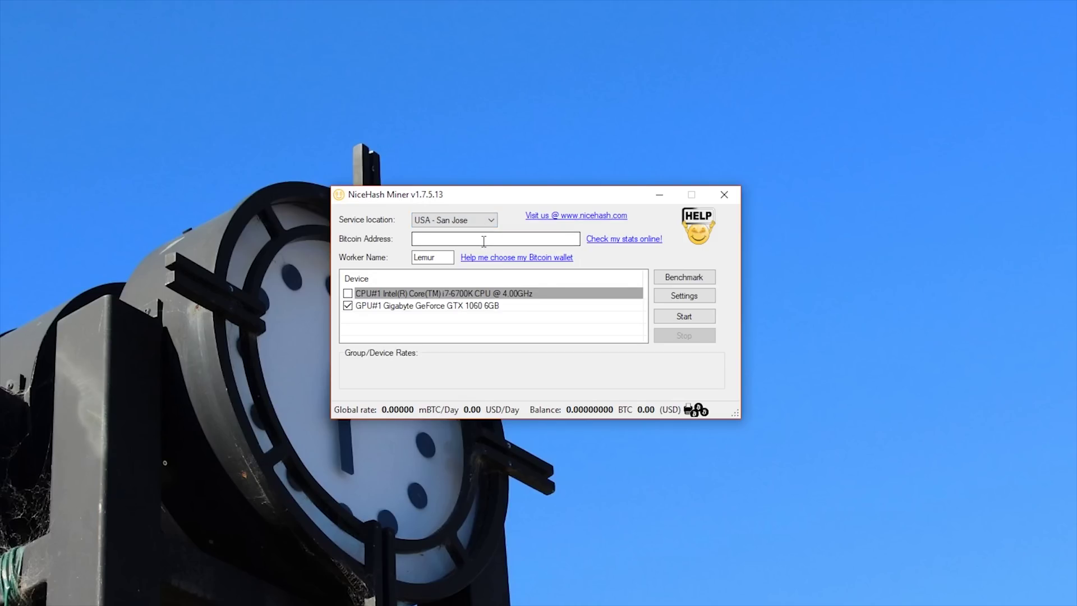
key(ctrl+v)
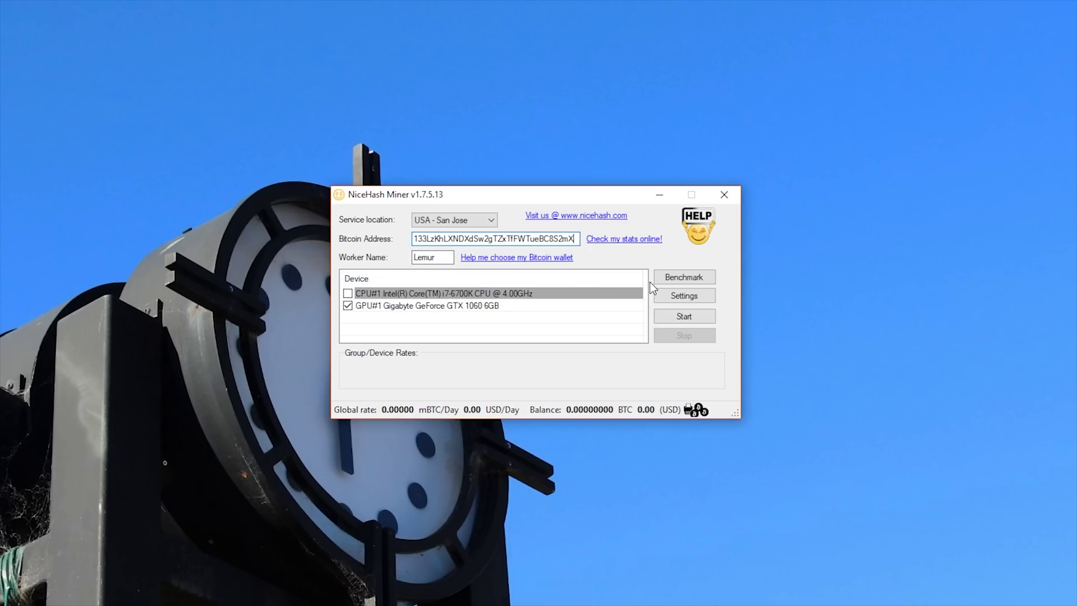
Enable every algorithm in the benchmark of the Gigabyte GeForce GTX 1060 6GB and choose Benchmark All Selected Algorithms
click(678, 276)
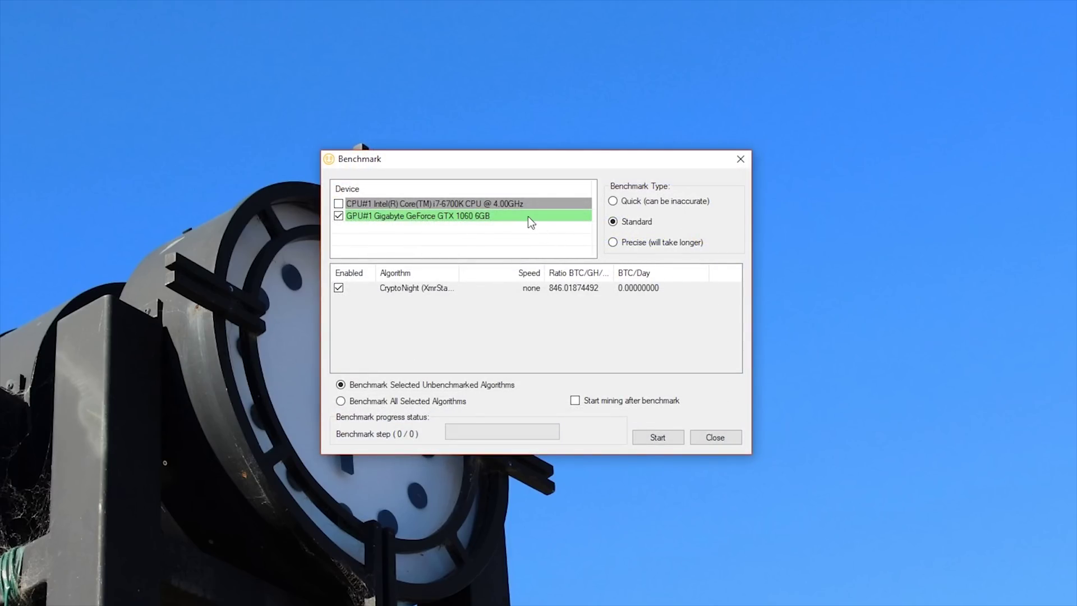
click(525, 217)
click(338, 287)
click(338, 299)
click(338, 323)
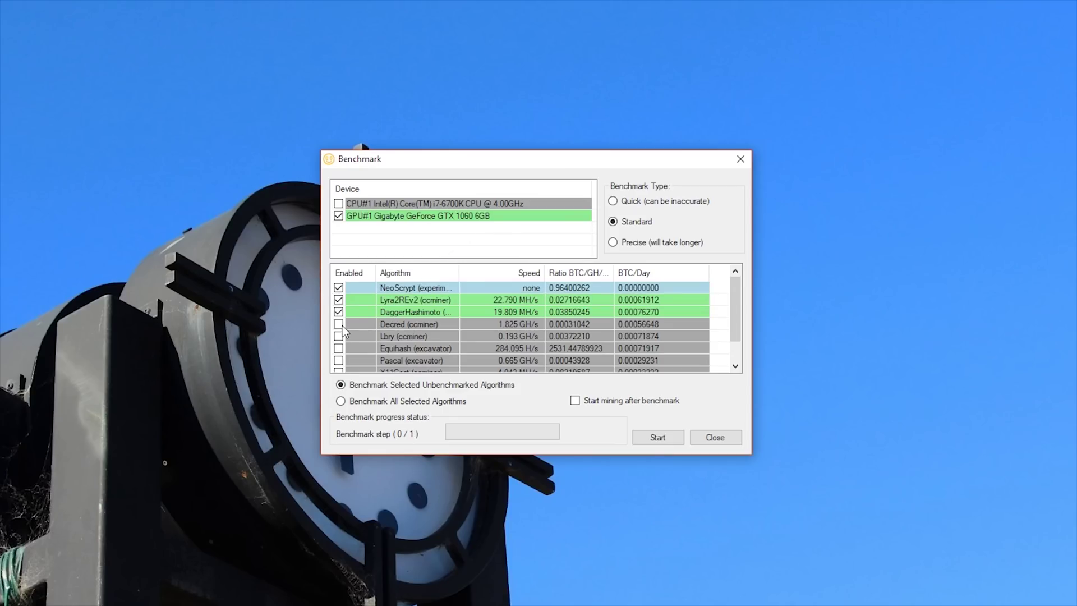
click(338, 336)
click(338, 348)
click(338, 360)
click(338, 370)
click(338, 360)
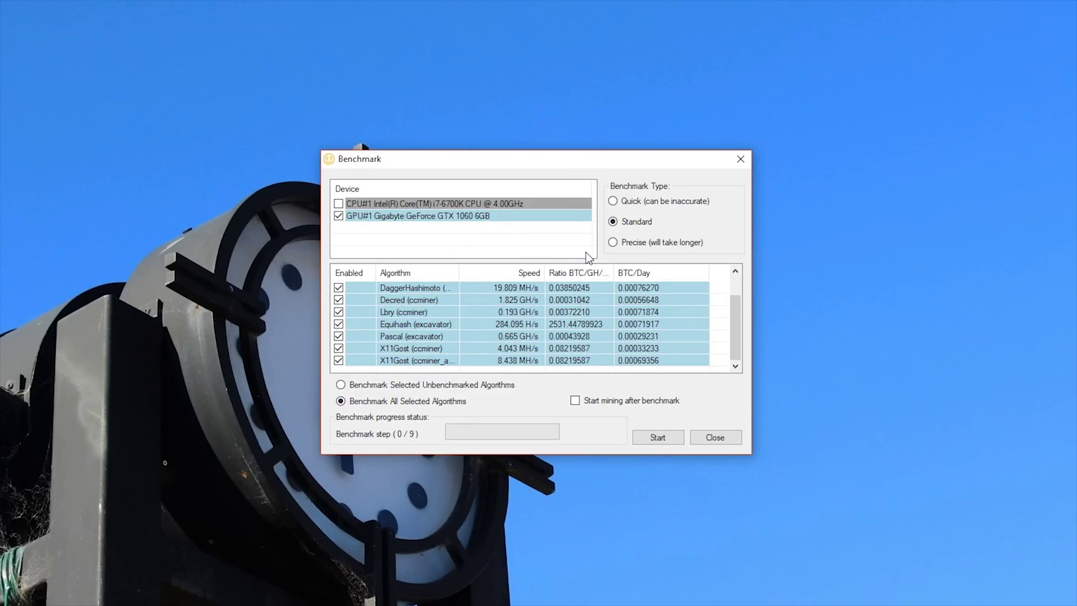
Set the benchmark type to Precise and run the benchmark through to completion
click(613, 243)
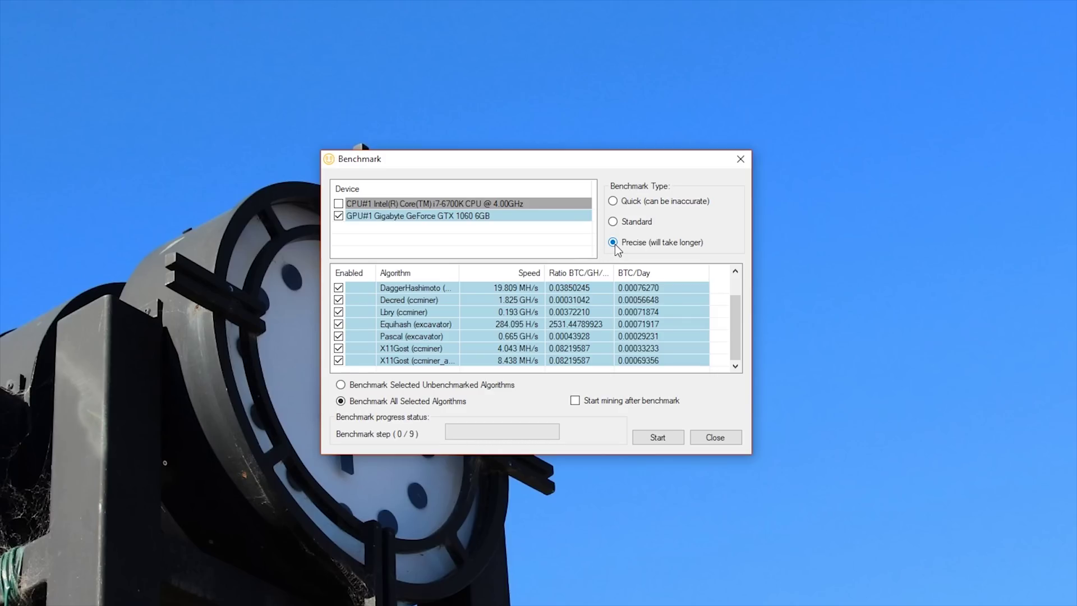
click(649, 434)
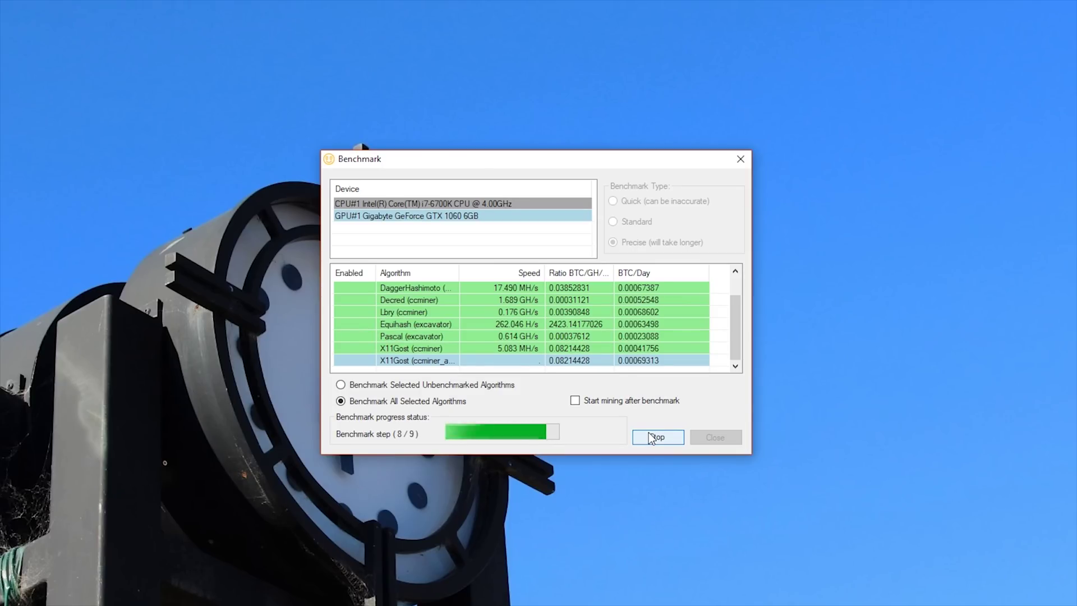
click(578, 356)
Disable the benchmarked GPU algorithms except DaggerHashimoto, Lbry and Equihash, and close the benchmark dialog
mouse_move(738, 317)
mouse_down()
mouse_move(745, 288)
mouse_move(729, 338)
mouse_move(731, 317)
mouse_up()
click(338, 287)
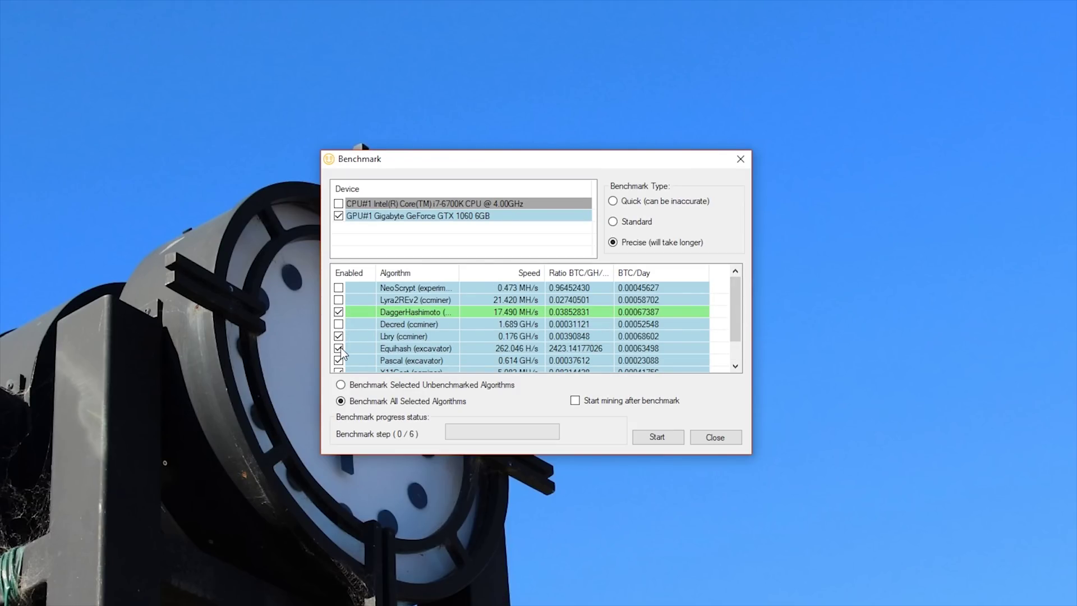
scroll(341, 352, down, 1)
scroll(340, 359, up, 1)
click(698, 431)
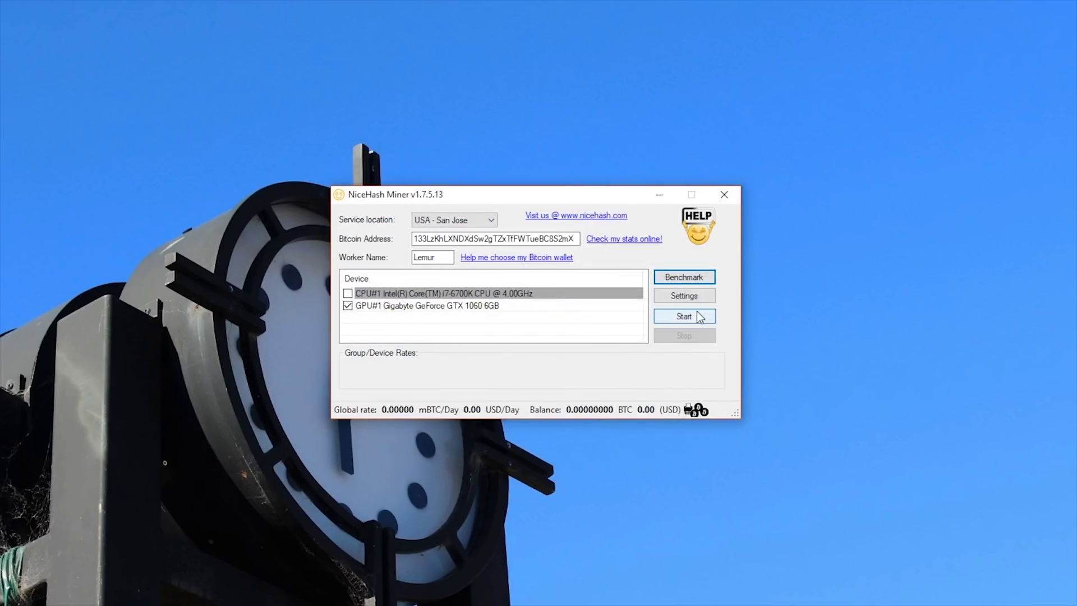
In the device algorithm settings of the GTX 1060, disable Lbry and Equihash, keep only DaggerHashimoto enabled, and save the settings
click(687, 296)
click(444, 174)
click(444, 223)
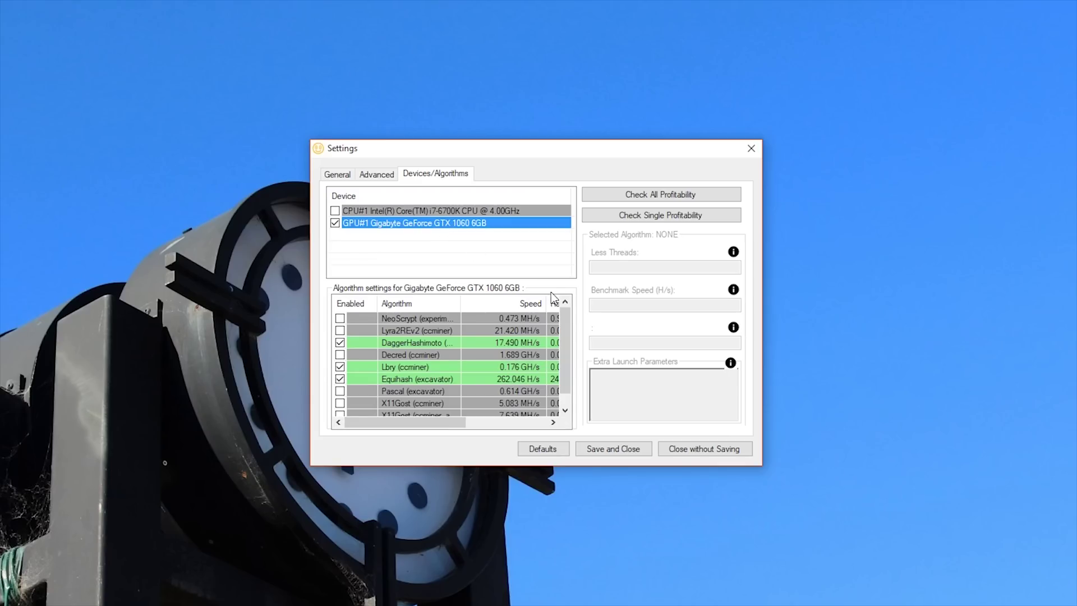
scroll(566, 342, down, 1)
mouse_move(405, 421)
mouse_down()
mouse_move(577, 429)
mouse_move(446, 404)
mouse_move(459, 428)
mouse_move(392, 428)
mouse_up()
click(373, 355)
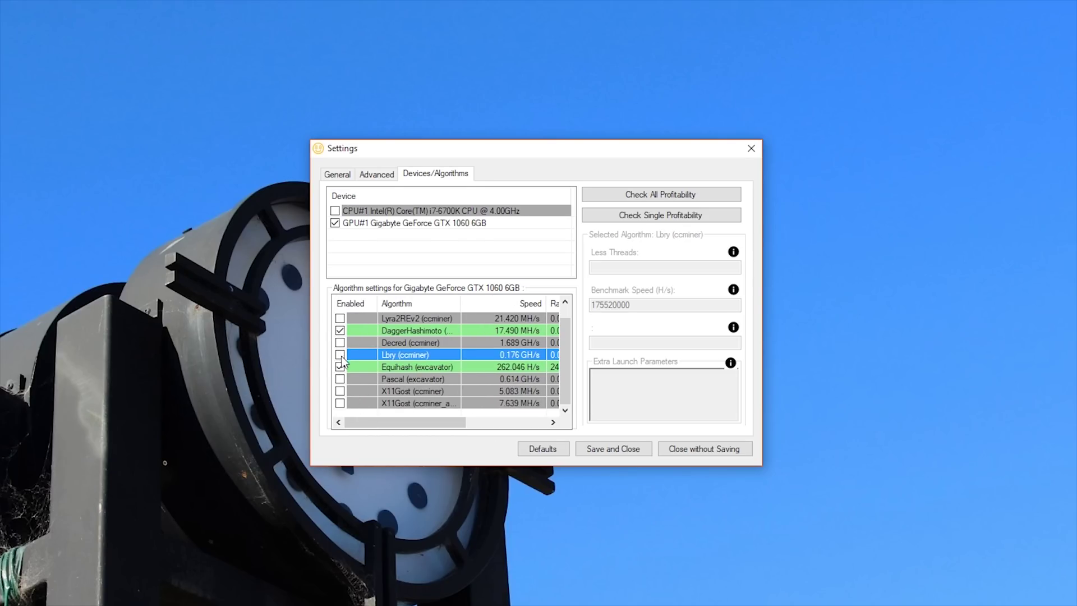
click(370, 330)
click(644, 444)
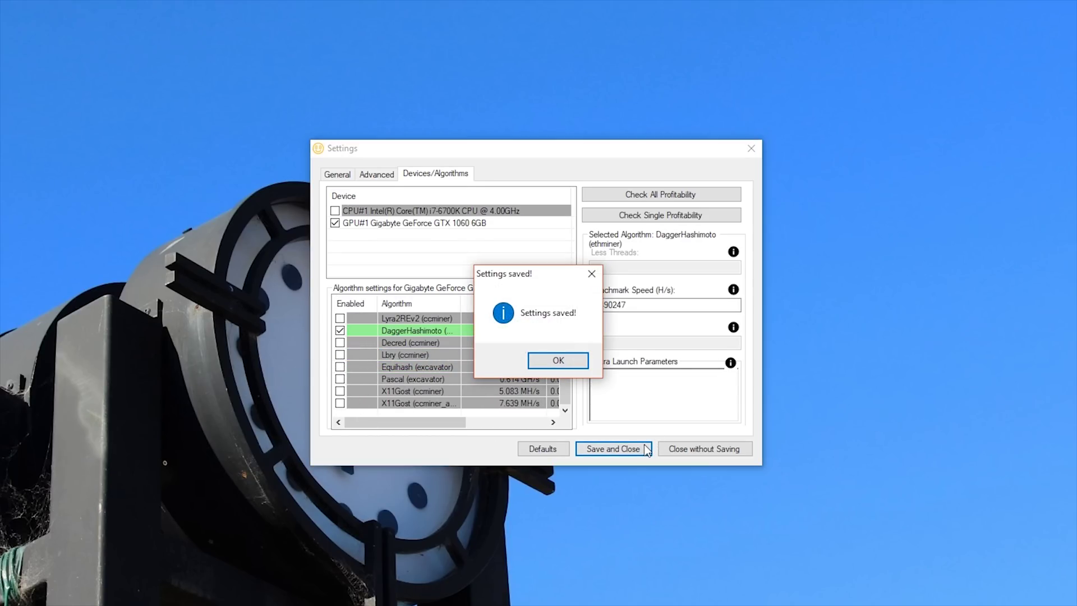
click(574, 361)
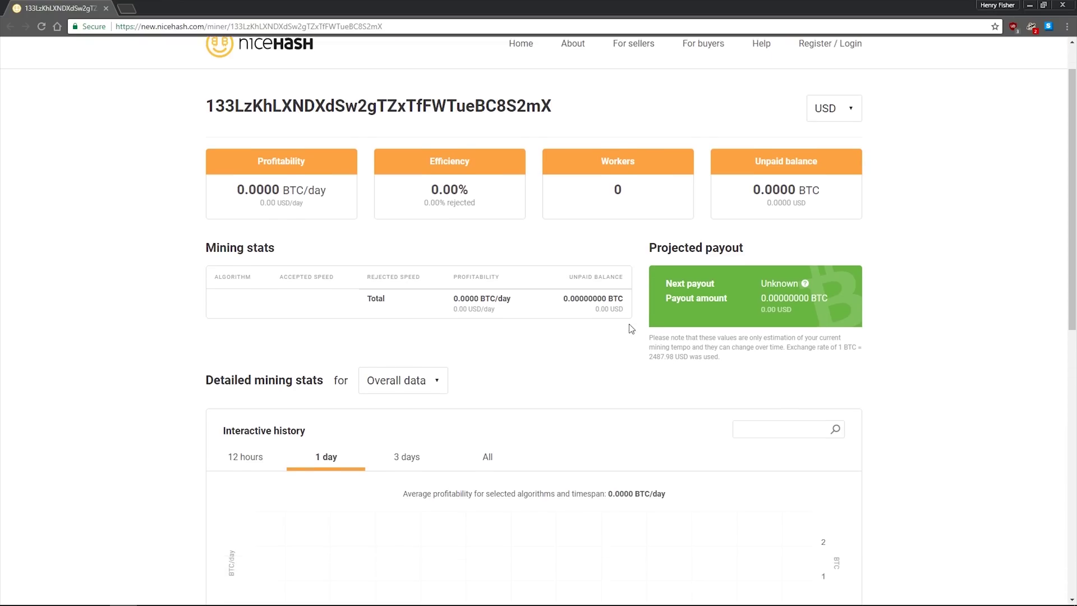
Examine the mining stats, interactive history and payments history on the wallet's NiceHash statistics page
scroll(629, 328, up, 10)
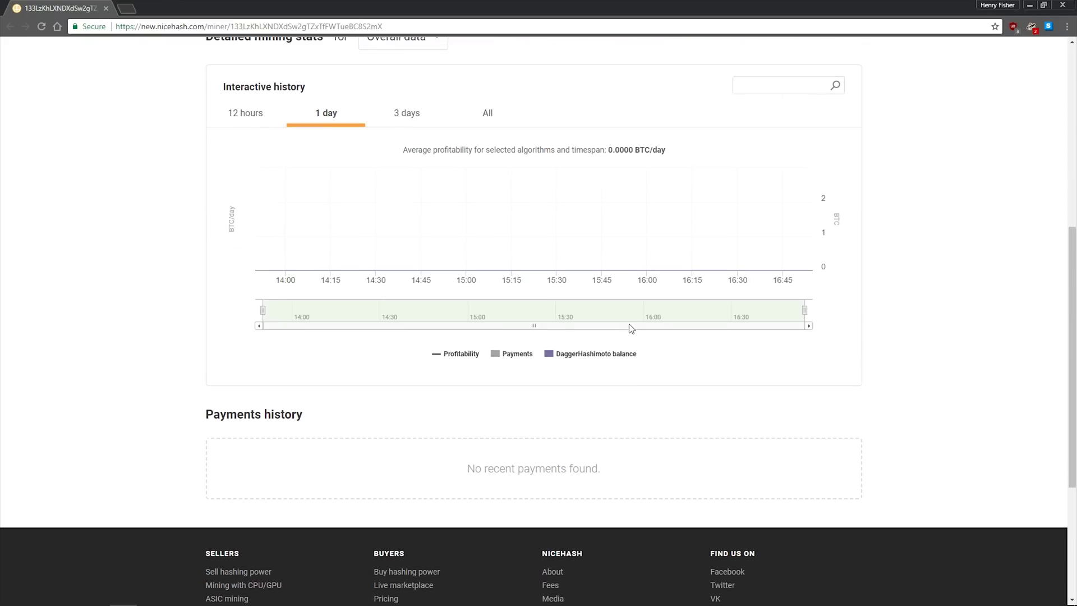